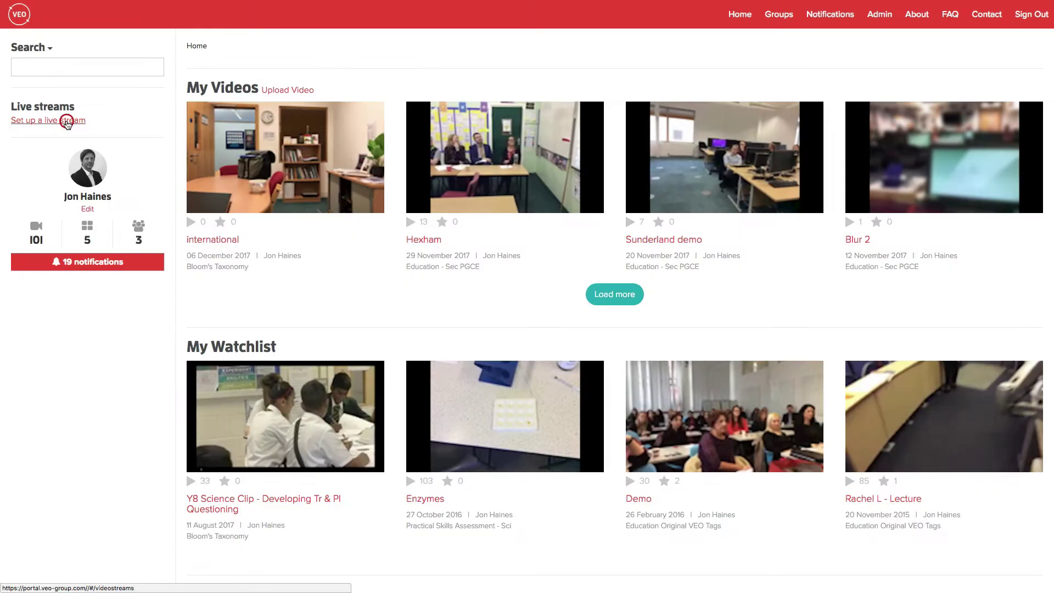
# Start a new live stream named 'Livestream Session 1'.
pyautogui.click(66, 120)
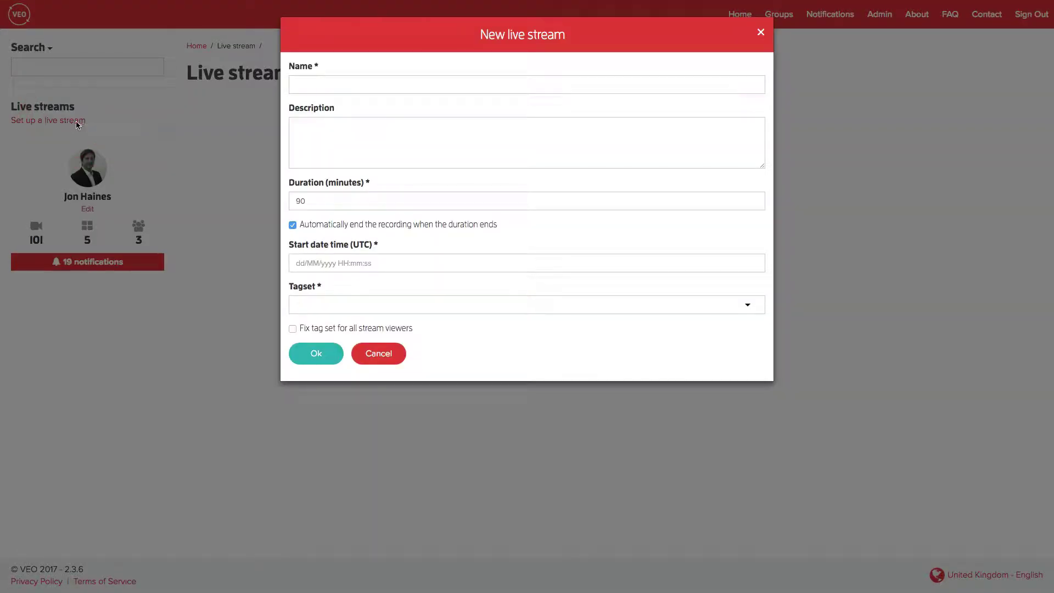
pyautogui.click(312, 85)
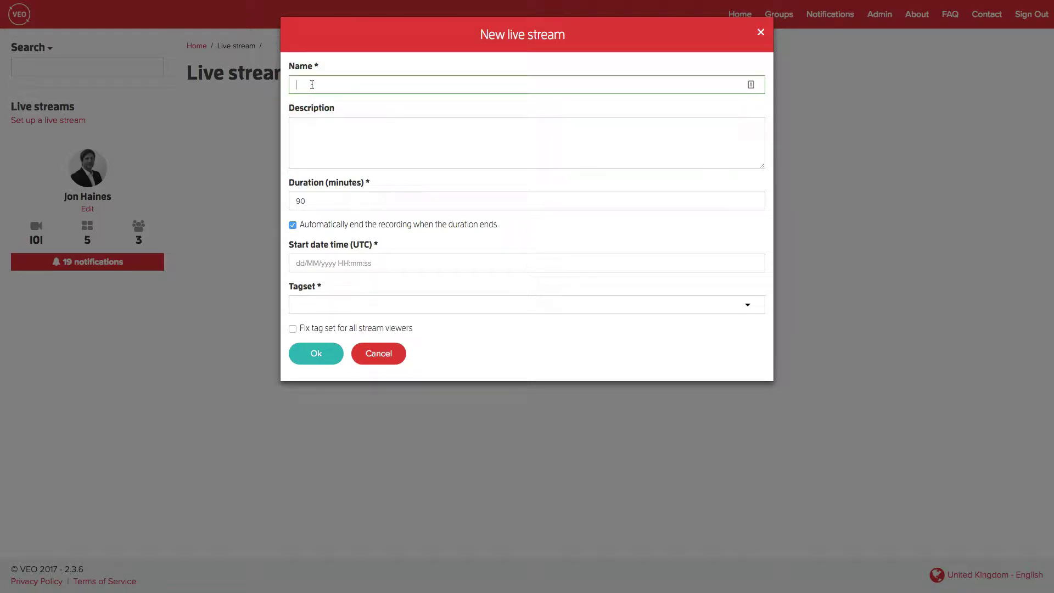
pyautogui.write('Livestream Session 1')
# Set the stream's start to today, 12/12/2017, at 19:46:13.
pyautogui.click(304, 263)
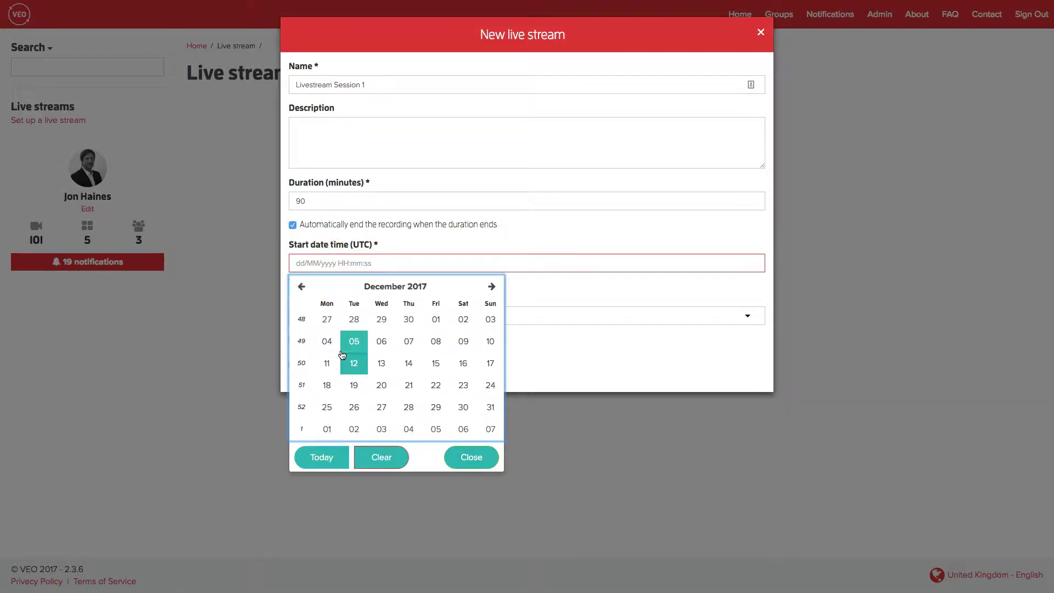
pyautogui.click(324, 460)
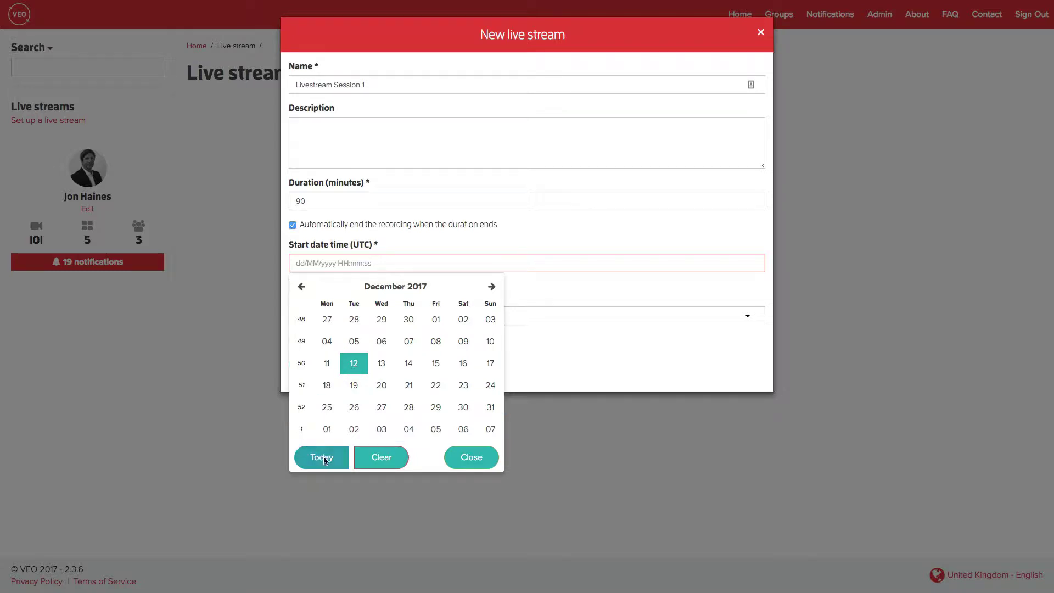
pyautogui.click(312, 359)
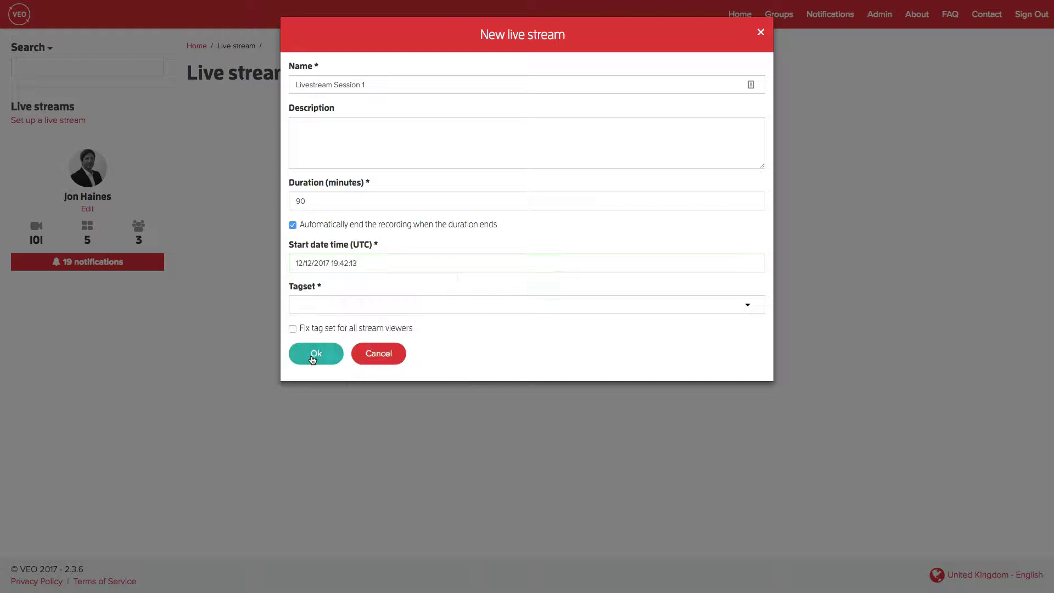
pyautogui.click(313, 360)
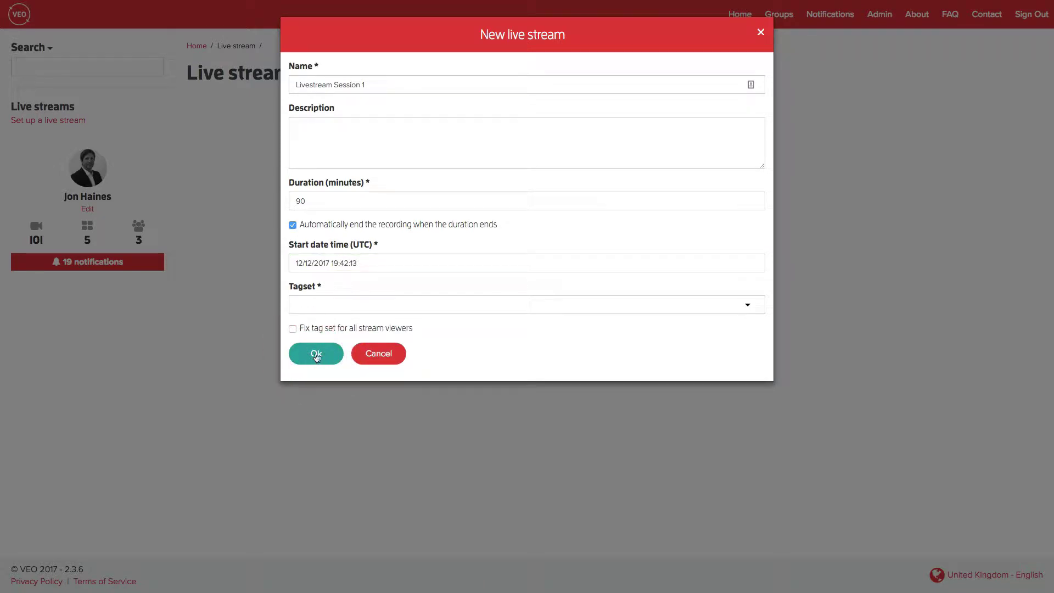
pyautogui.click(363, 263)
pyautogui.click(322, 457)
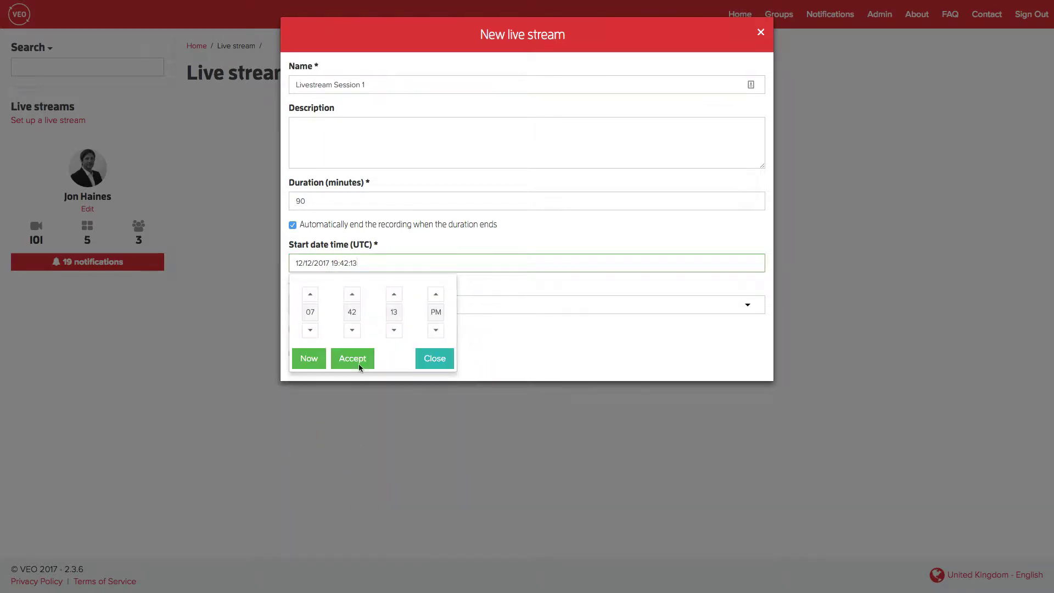
pyautogui.click(354, 291)
pyautogui.click(347, 359)
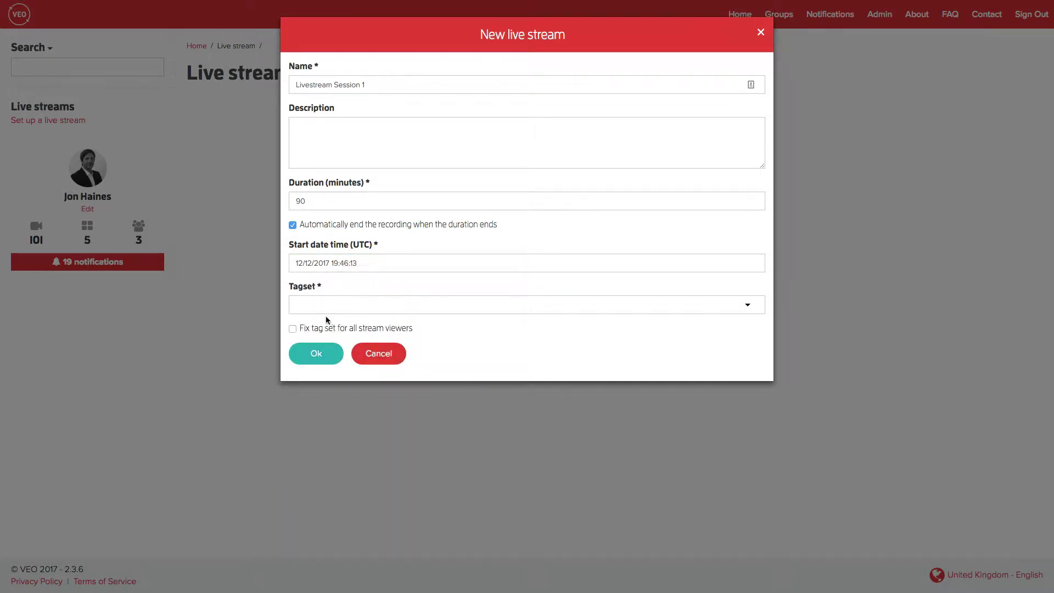
# Choose the Bloom's Taxonomy tagset and fix it for all viewers.
pyautogui.click(311, 306)
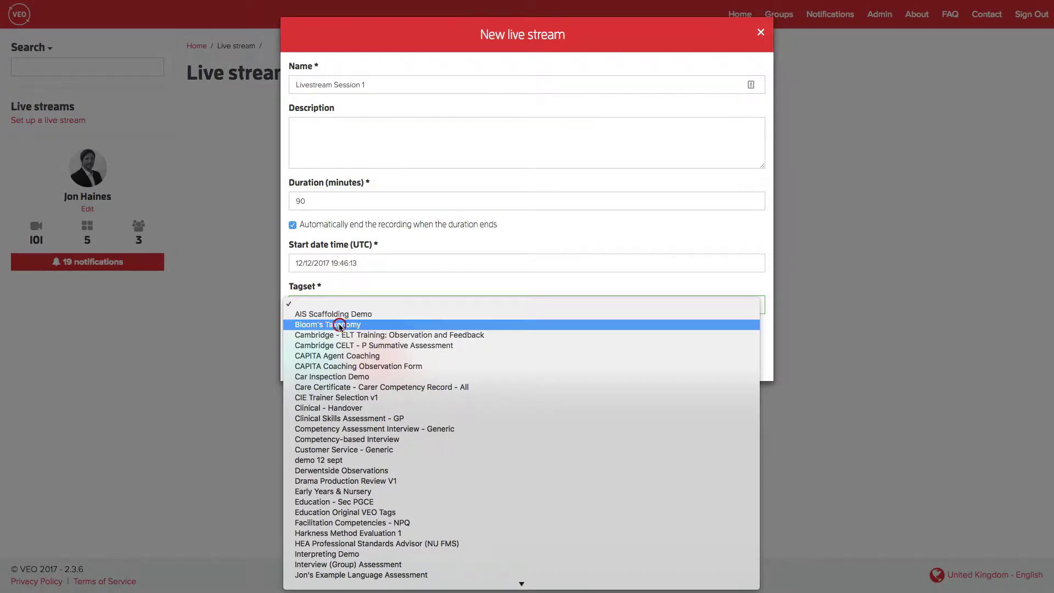
pyautogui.click(322, 326)
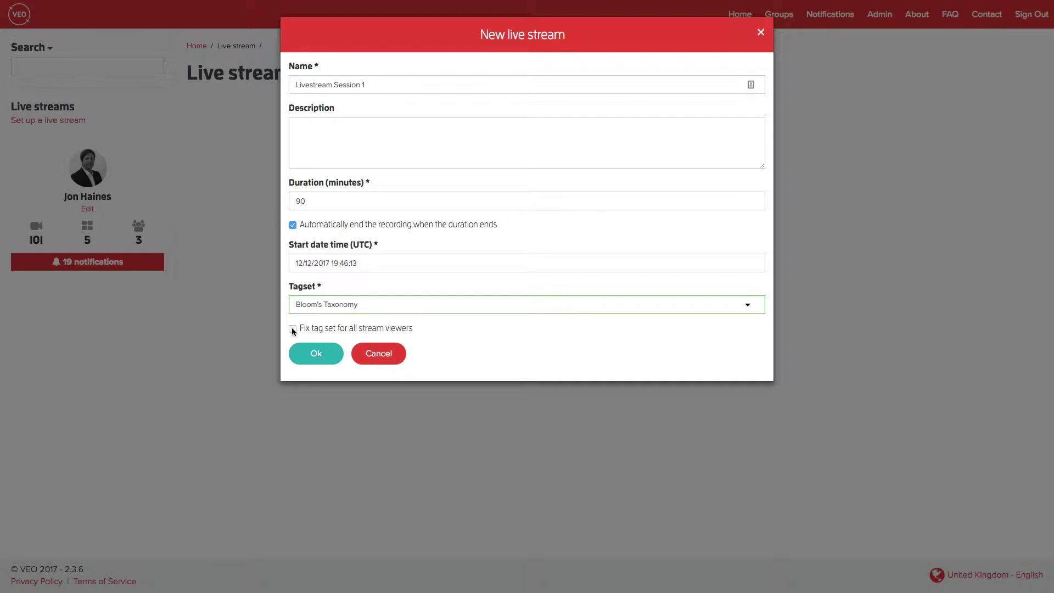
pyautogui.click(292, 329)
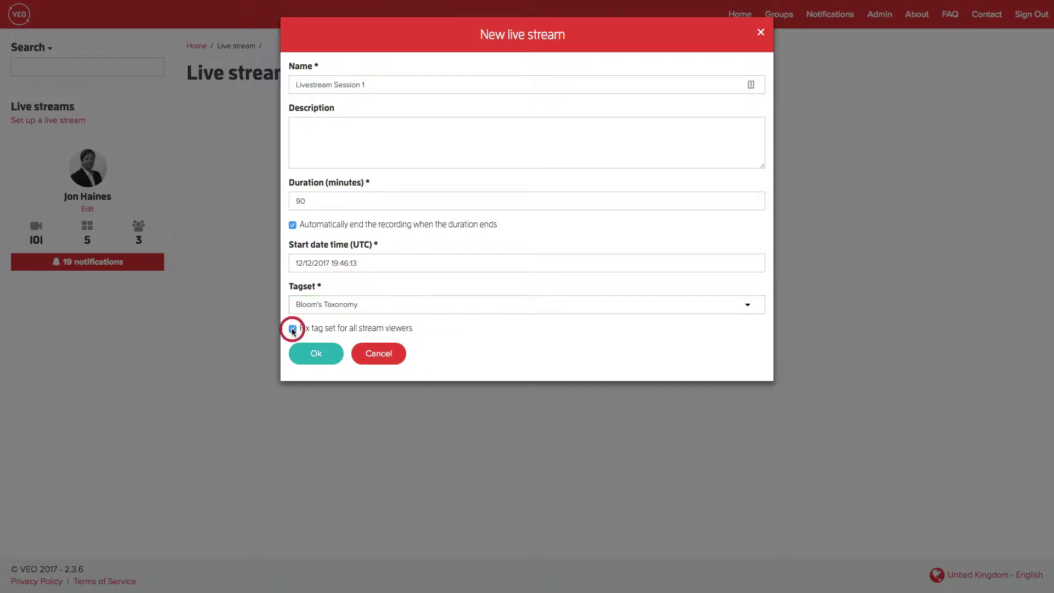
# Create the live stream and add the first individual invitee from the suggestions.
pyautogui.click(319, 355)
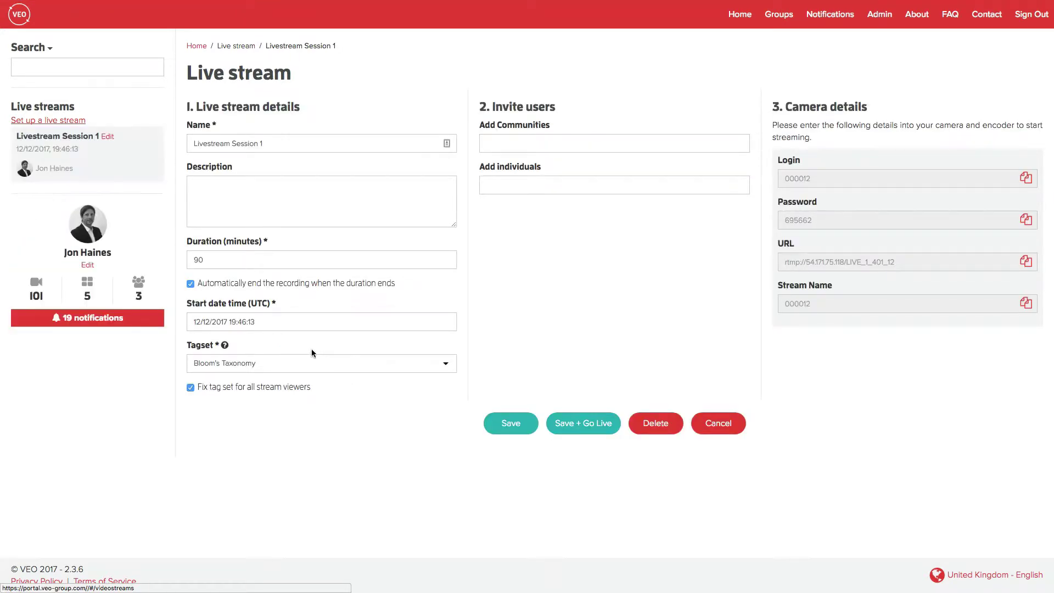
pyautogui.click(511, 188)
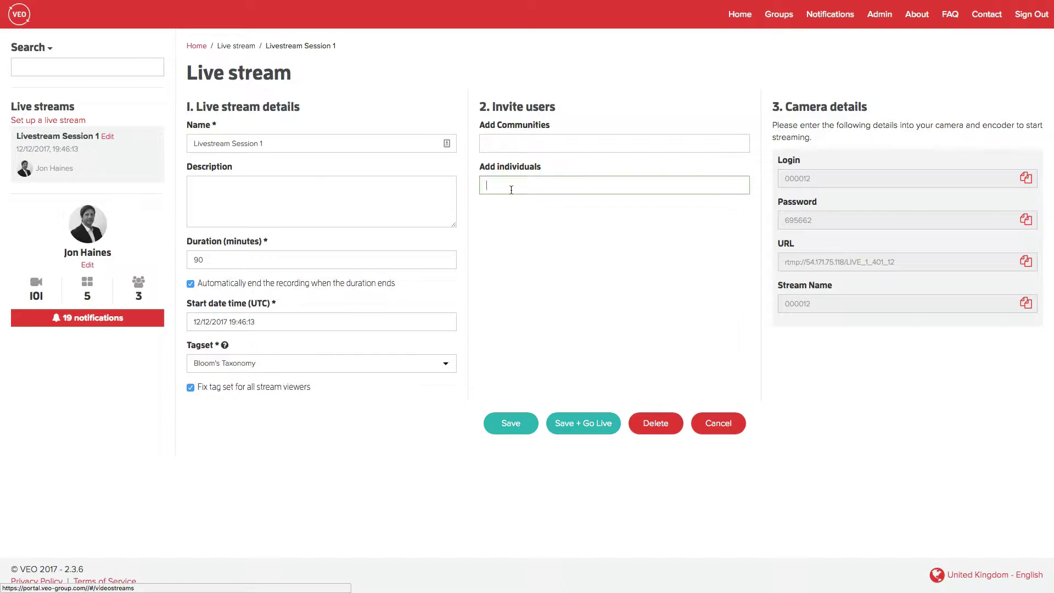
pyautogui.write('paul')
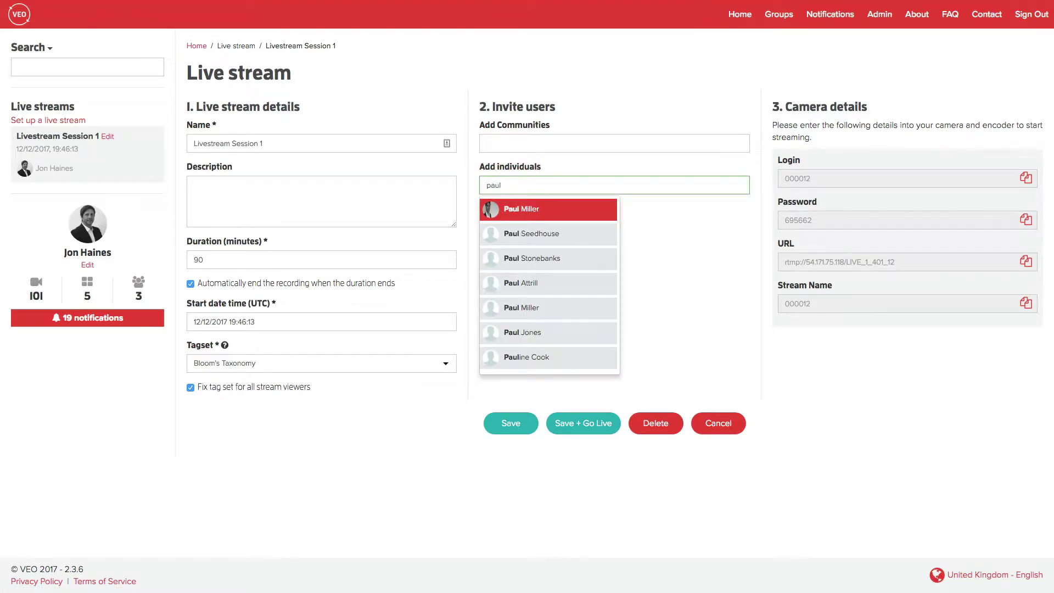
pyautogui.press('BackSpace')
pyautogui.press('BackSpace')
pyautogui.press('BackSpace')
pyautogui.press('BackSpace')
# Add a second individual invitee, then Save + Go Live to the stream preview.
pyautogui.write('jon')
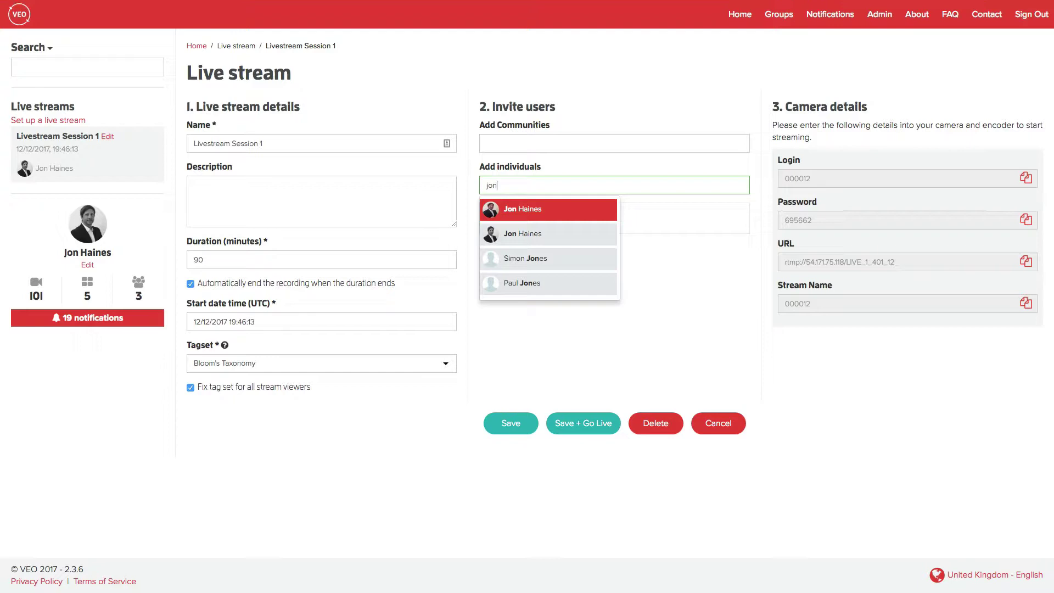
pyautogui.press('Return')
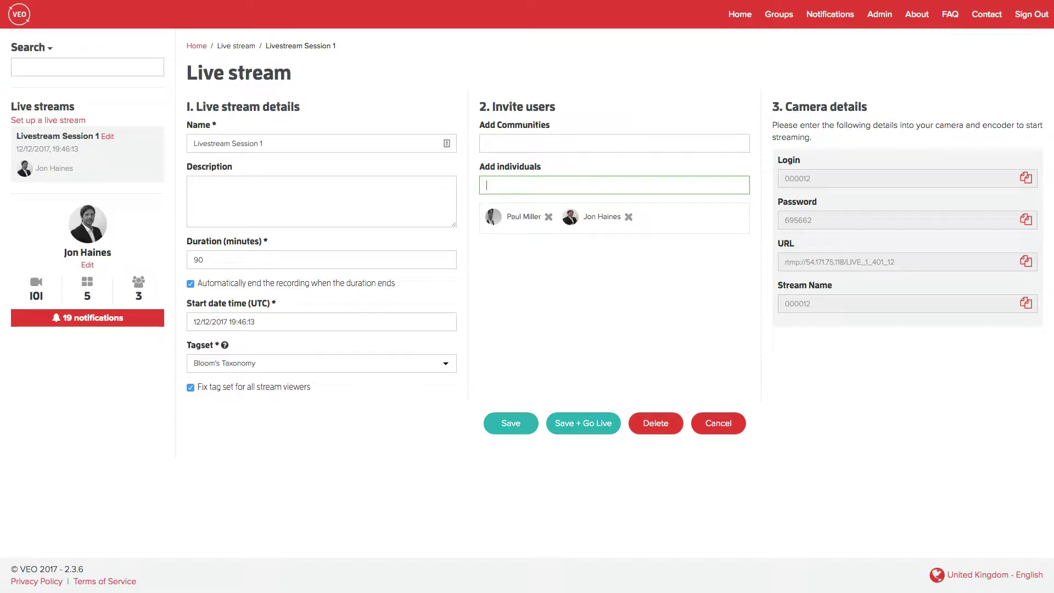
pyautogui.click(580, 426)
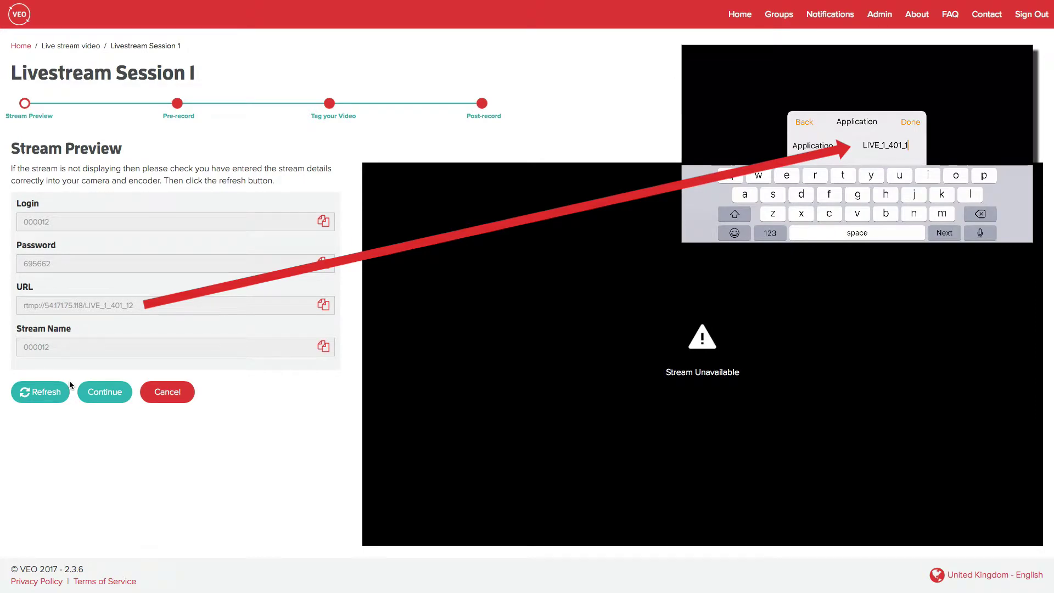
pyautogui.click(141, 306)
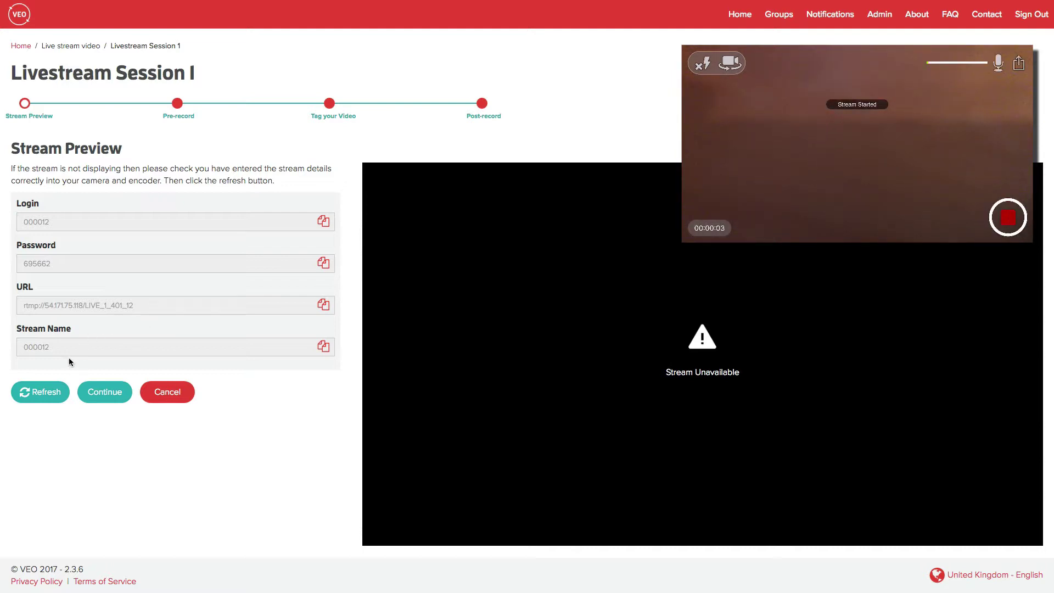
# Reload the preview to show the live feed, choose Enter pre-record info, and continue to tagging.
pyautogui.click(44, 394)
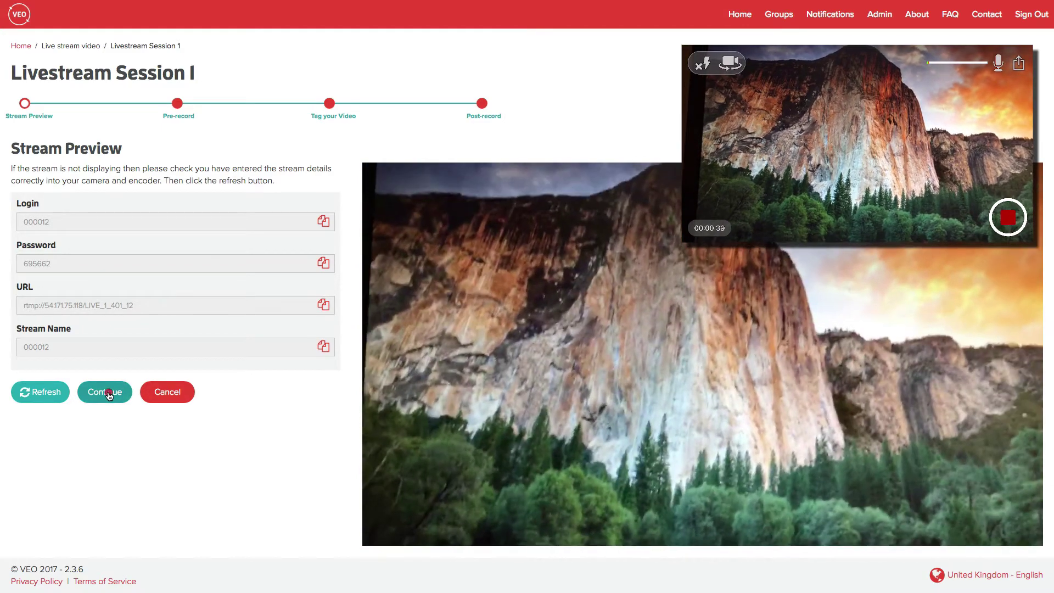
pyautogui.click(108, 393)
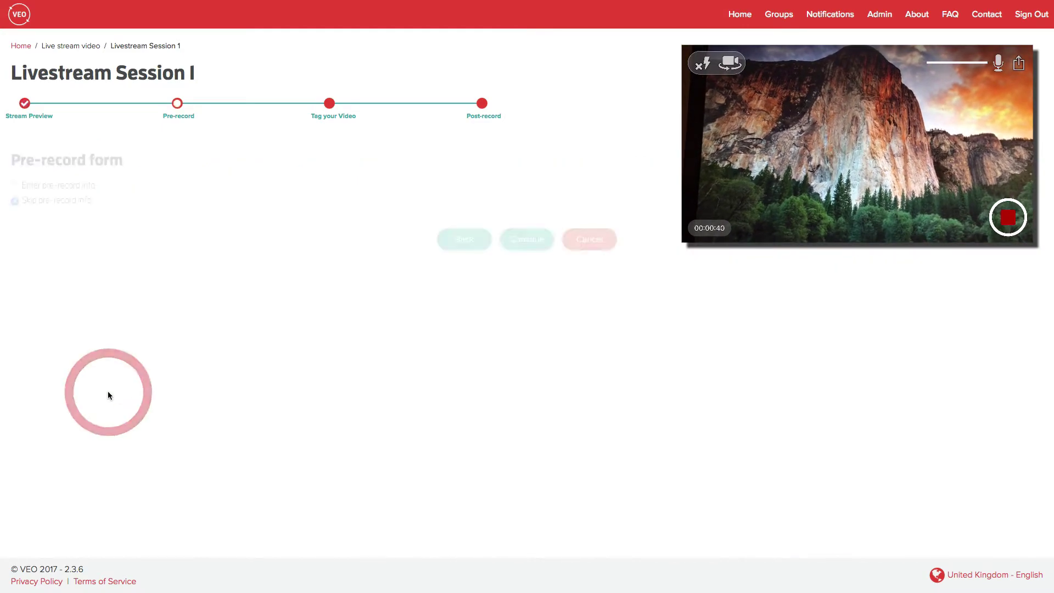
pyautogui.click(54, 189)
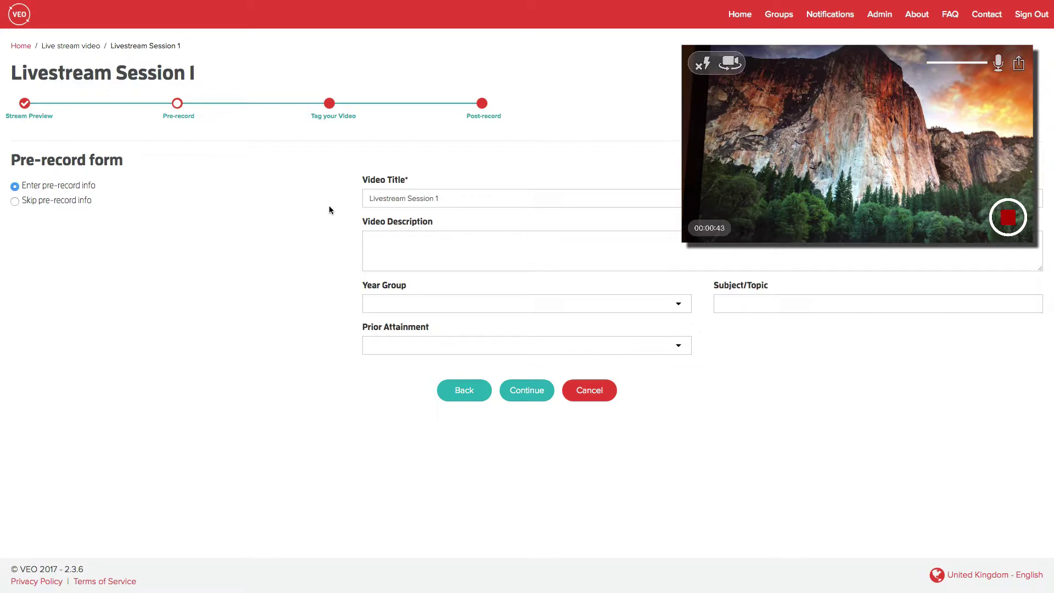
pyautogui.click(530, 394)
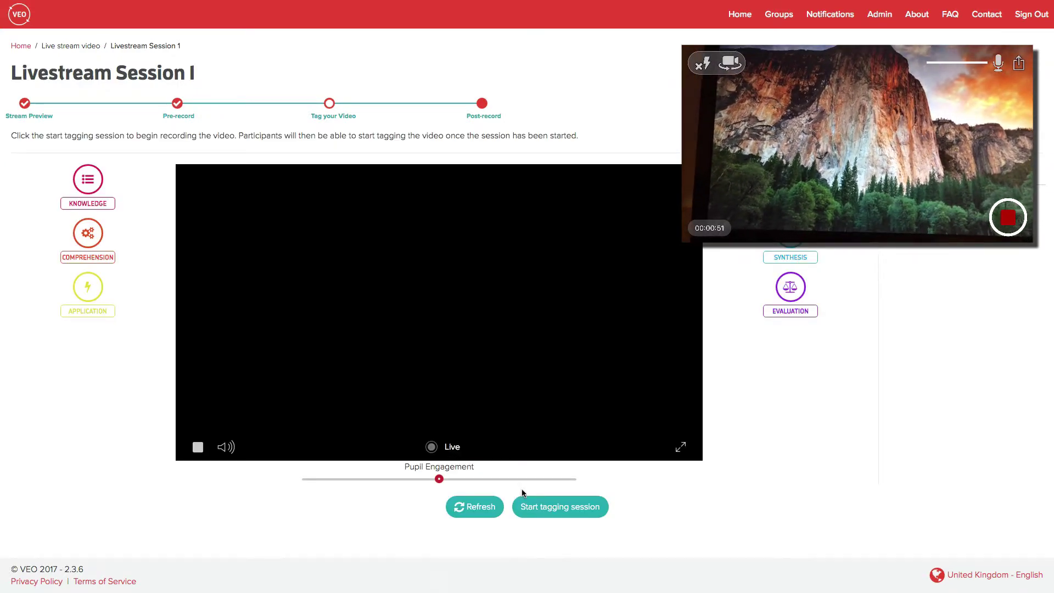
# Start the tagging session and confirm it in the dialog.
pyautogui.click(550, 506)
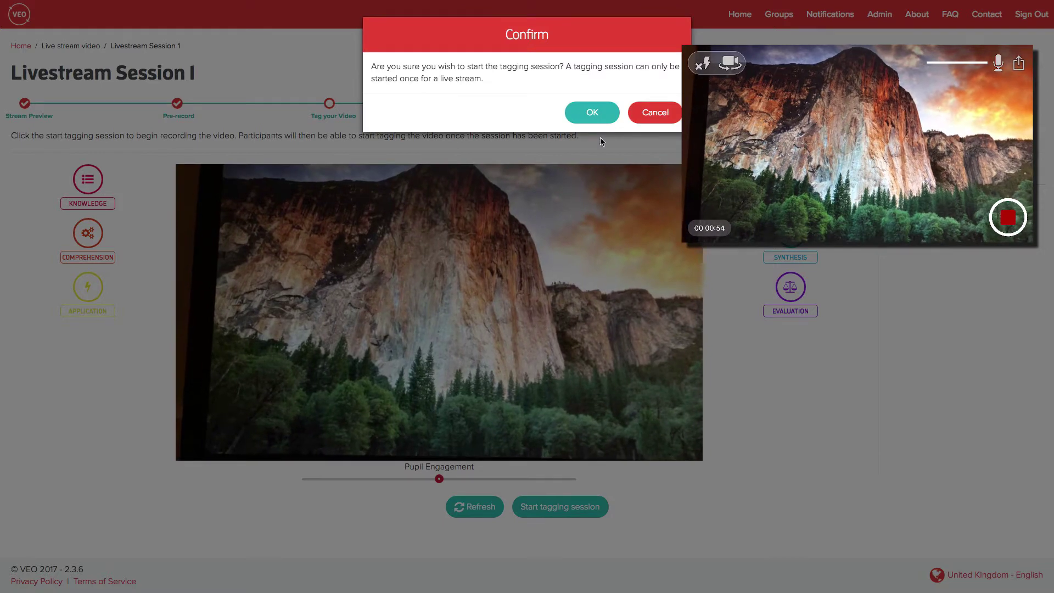
pyautogui.click(593, 112)
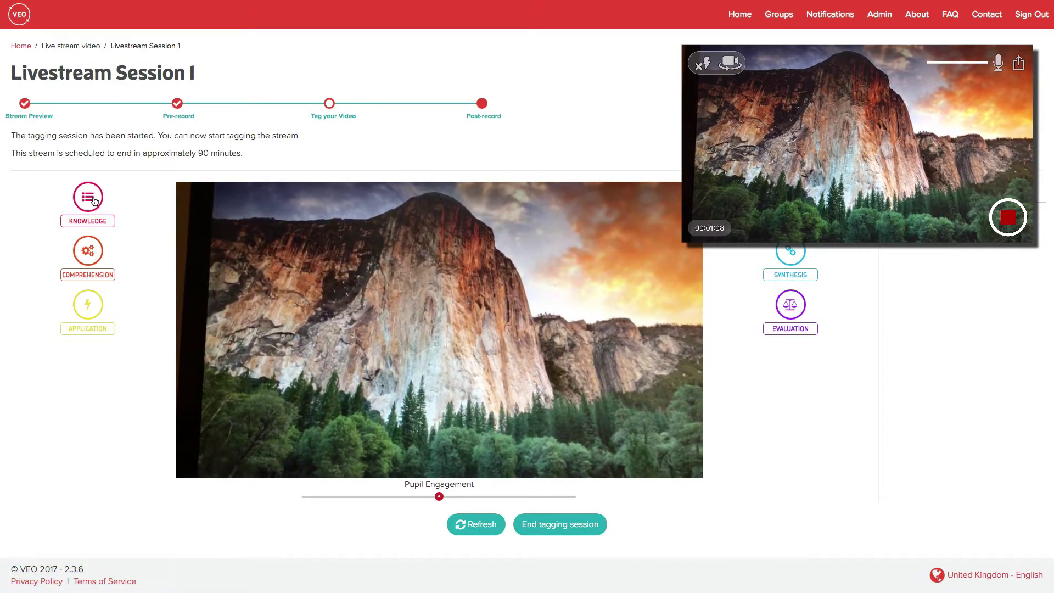
# Tag the stream with Predict, Apply, or Use, Kn/Und, and Describe.
pyautogui.click(95, 202)
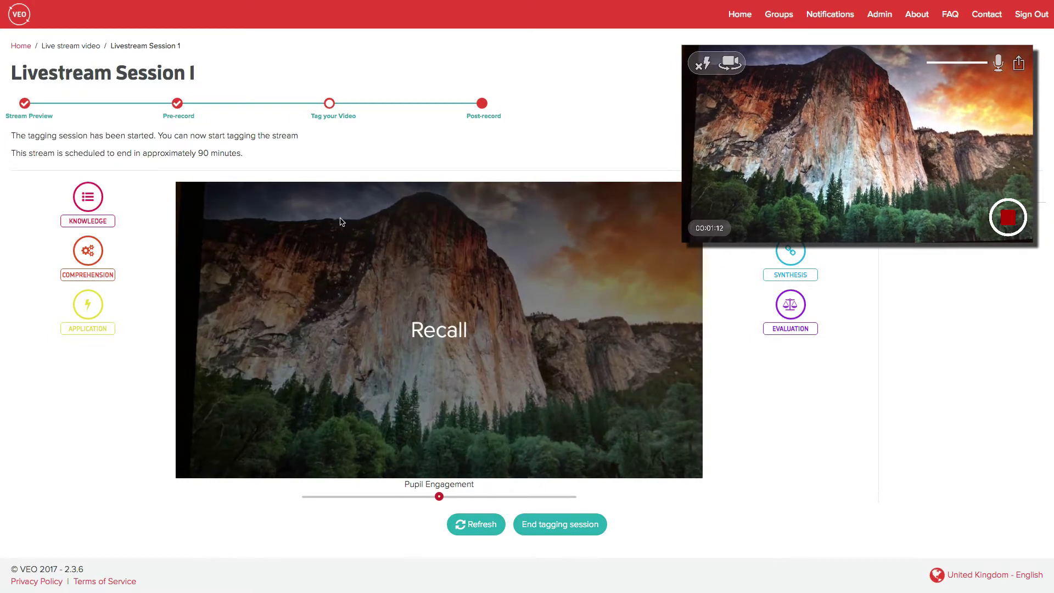
pyautogui.click(791, 251)
pyautogui.click(417, 216)
pyautogui.click(104, 309)
pyautogui.click(338, 218)
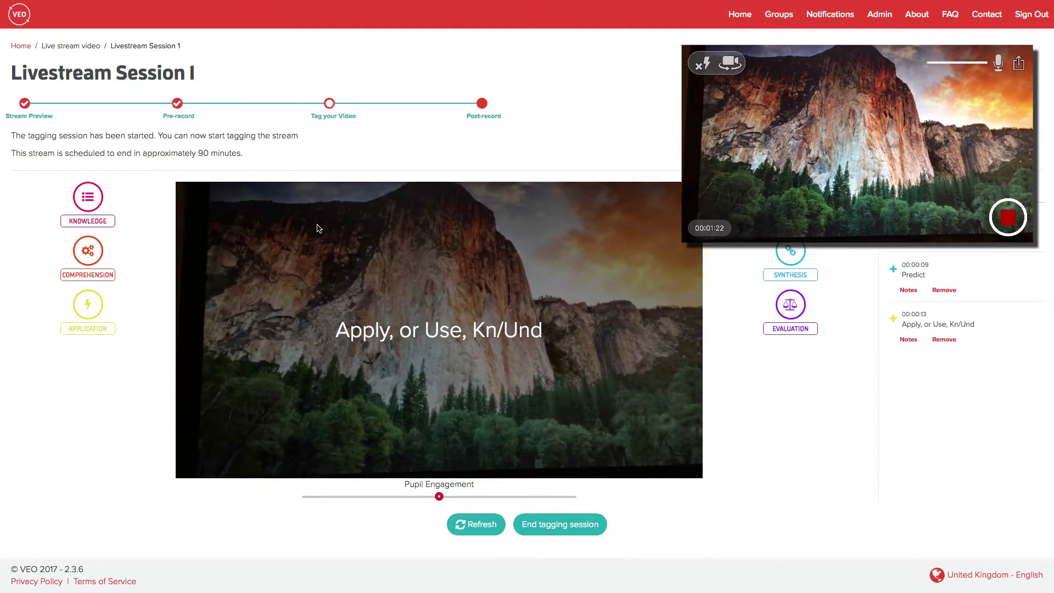
pyautogui.click(88, 250)
pyautogui.click(337, 224)
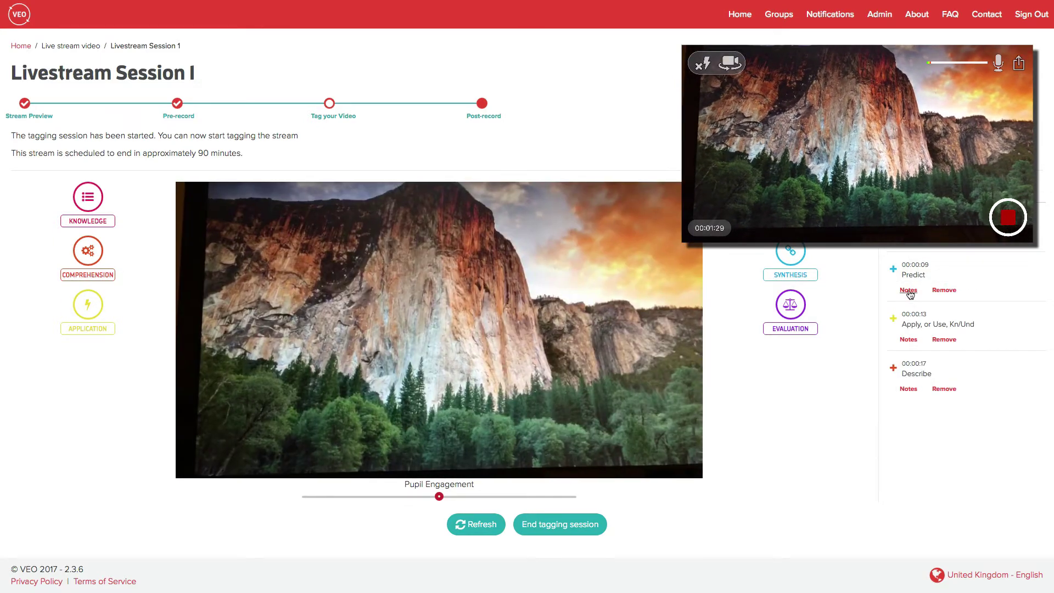
# Add the note 'notes added here' to the Predict tag.
pyautogui.click(909, 290)
pyautogui.click(336, 539)
pyautogui.write('not')
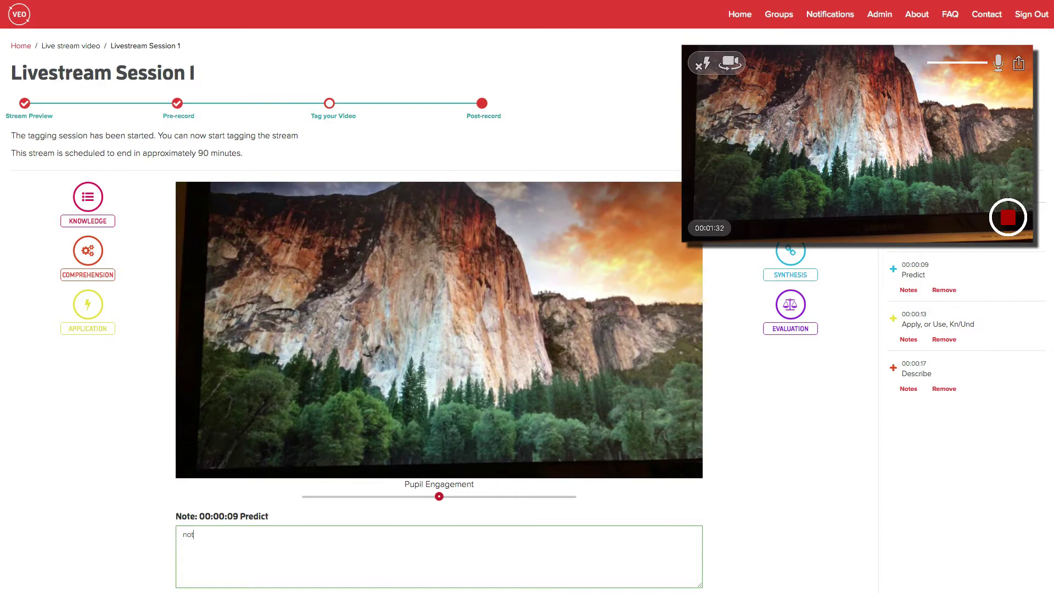
pyautogui.write('es added here')
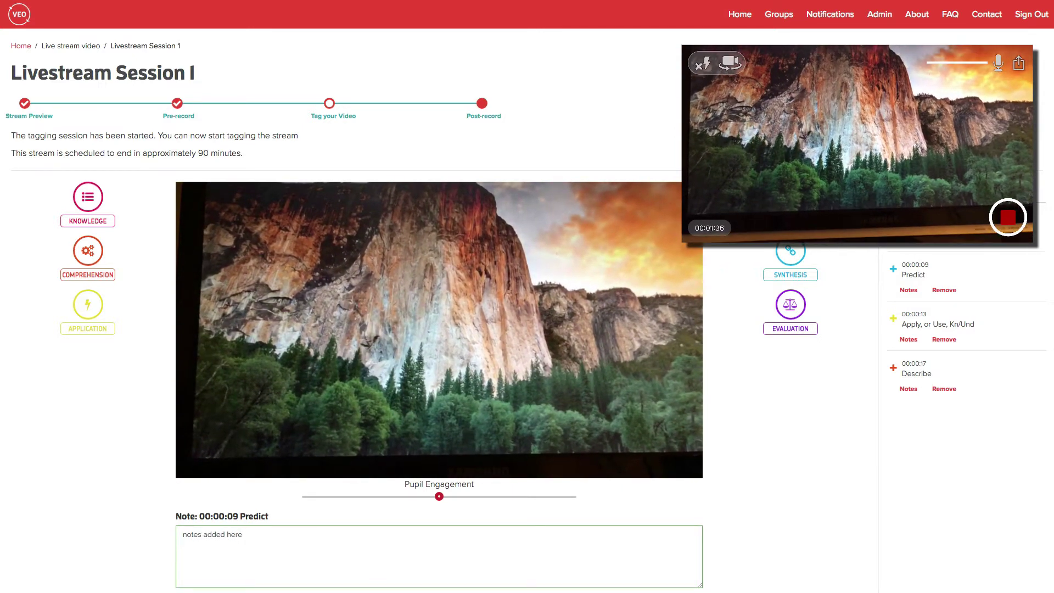
# Check the other tags' notes and set Pupil Engagement to 50%.
pyautogui.click(945, 290)
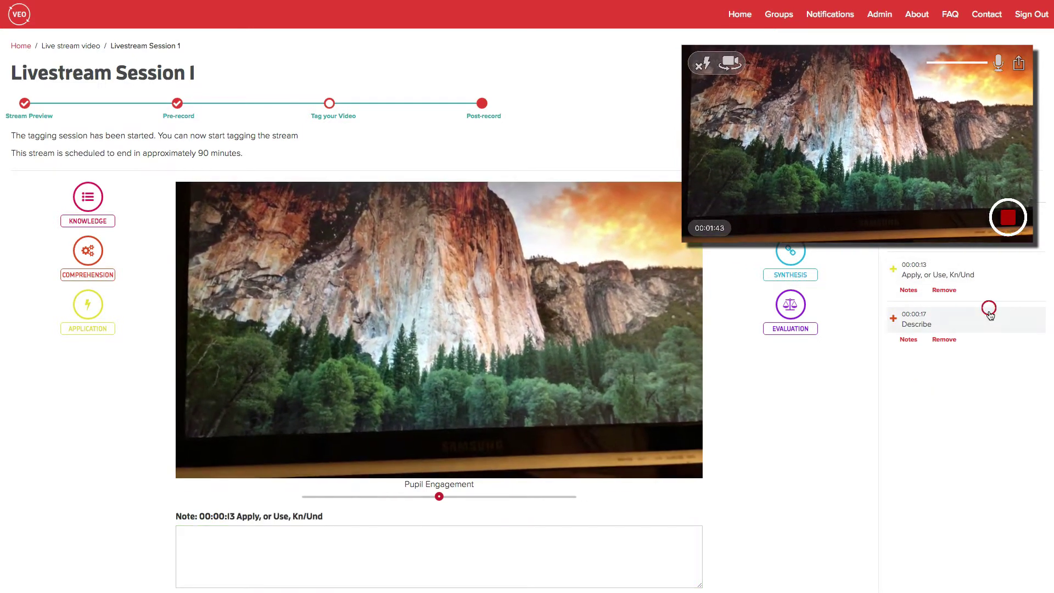
pyautogui.click(989, 318)
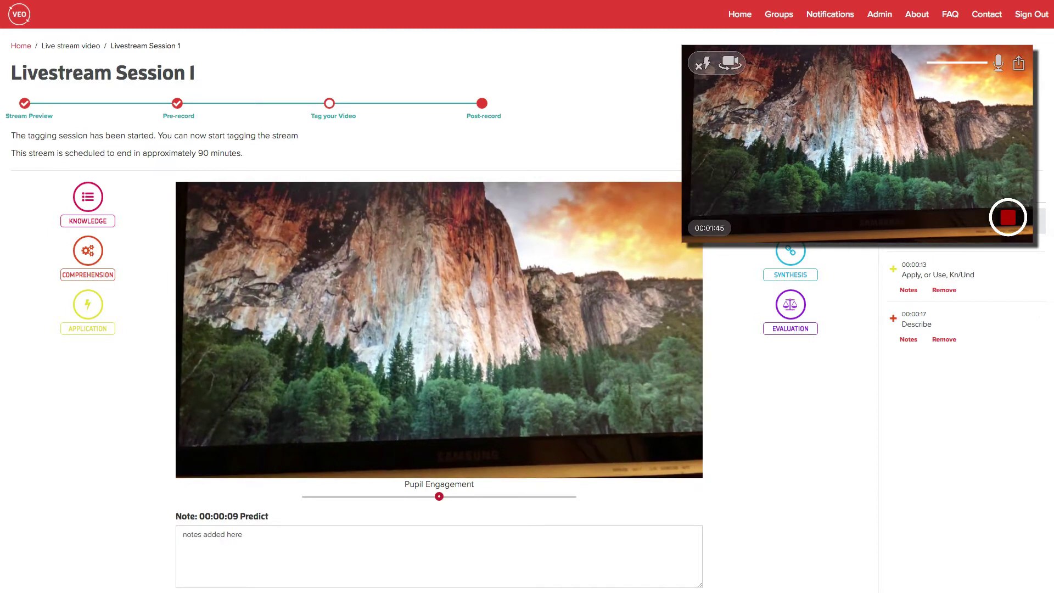
pyautogui.moveTo(516, 442)
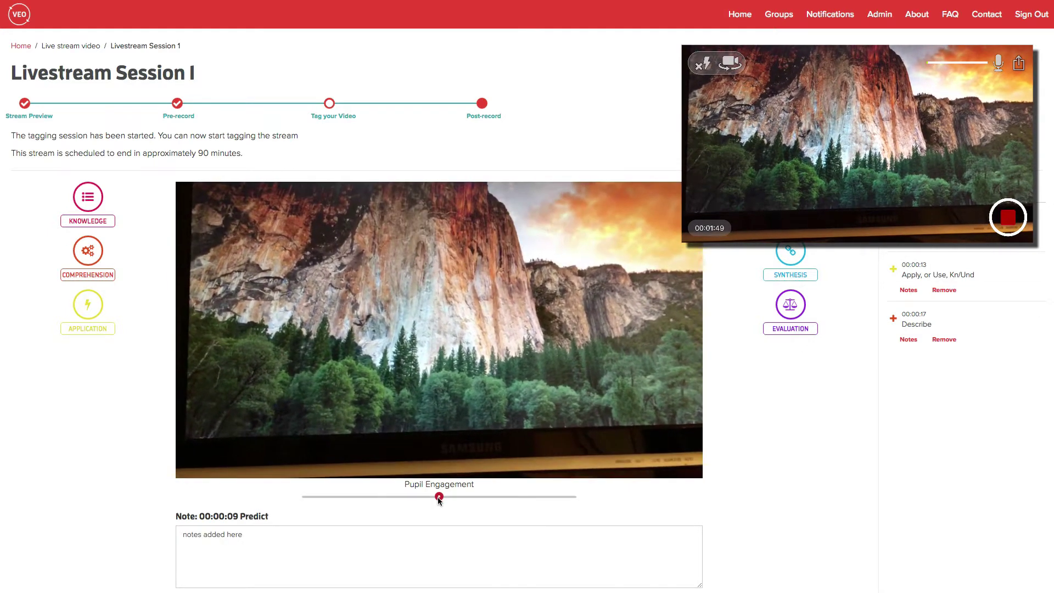
pyautogui.moveTo(435, 498)
pyautogui.mouseDown()
pyautogui.moveTo(547, 502)
pyautogui.moveTo(426, 499)
pyautogui.moveTo(435, 500)
pyautogui.mouseUp()
pyautogui.scroll(-2, 435, 499)
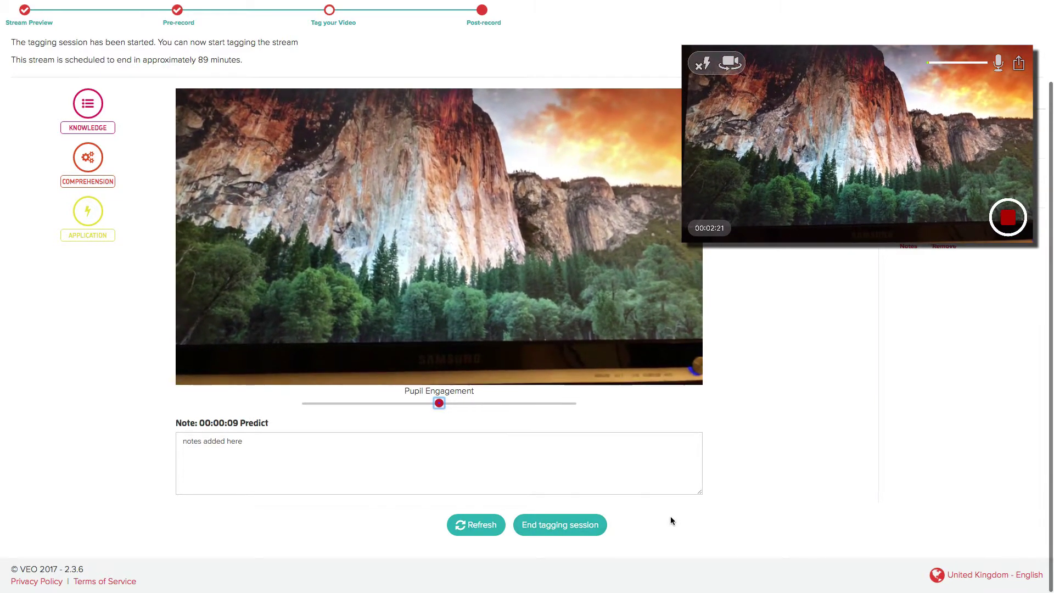
# End and confirm the tagging session, choose Enter post-record info, and submit the tags to the video.
pyautogui.click(560, 525)
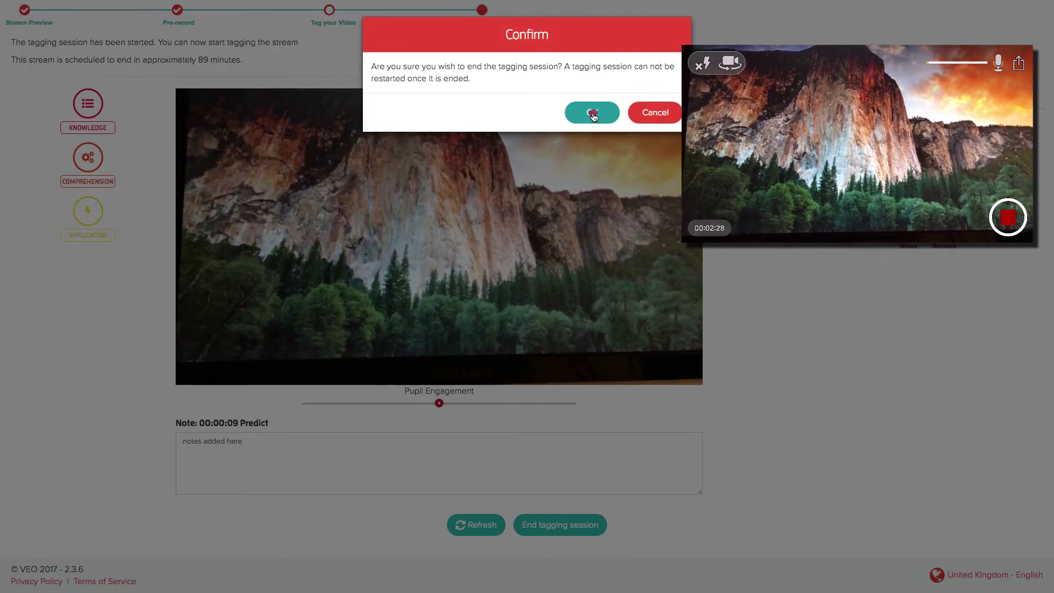
pyautogui.click(593, 113)
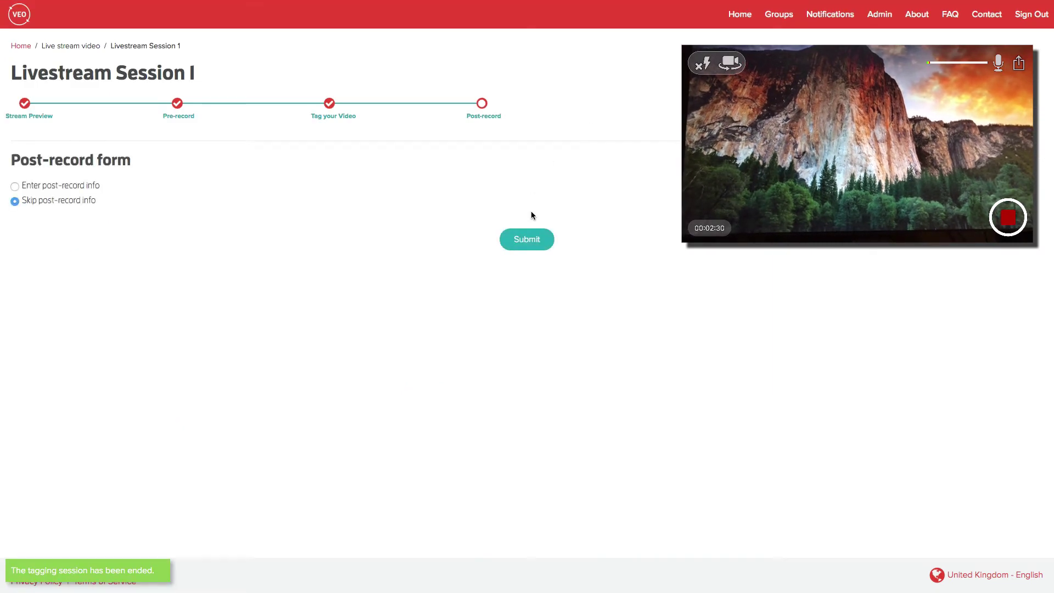
pyautogui.click(74, 191)
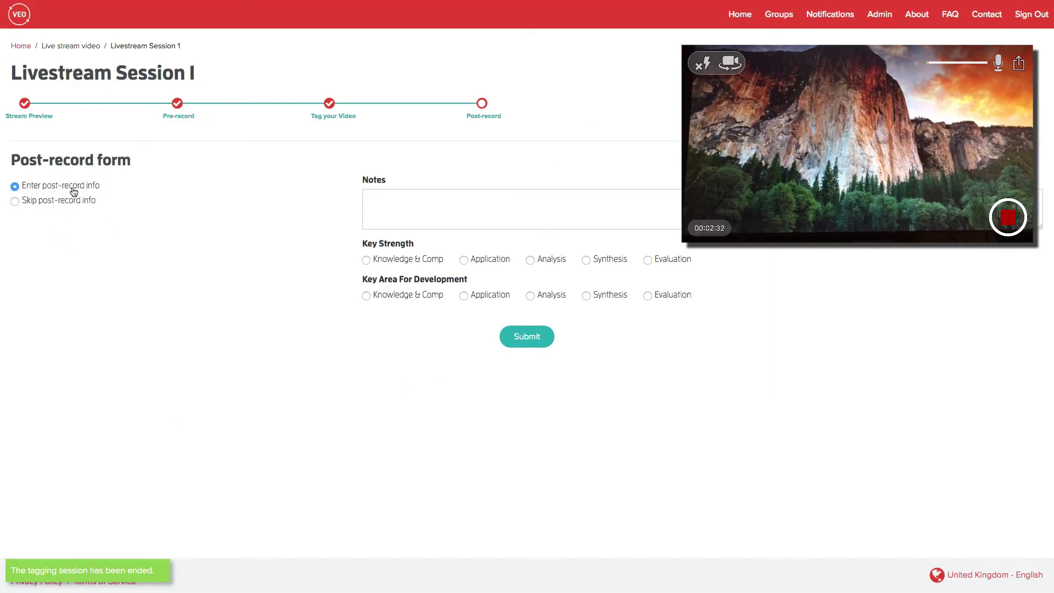
pyautogui.click(532, 343)
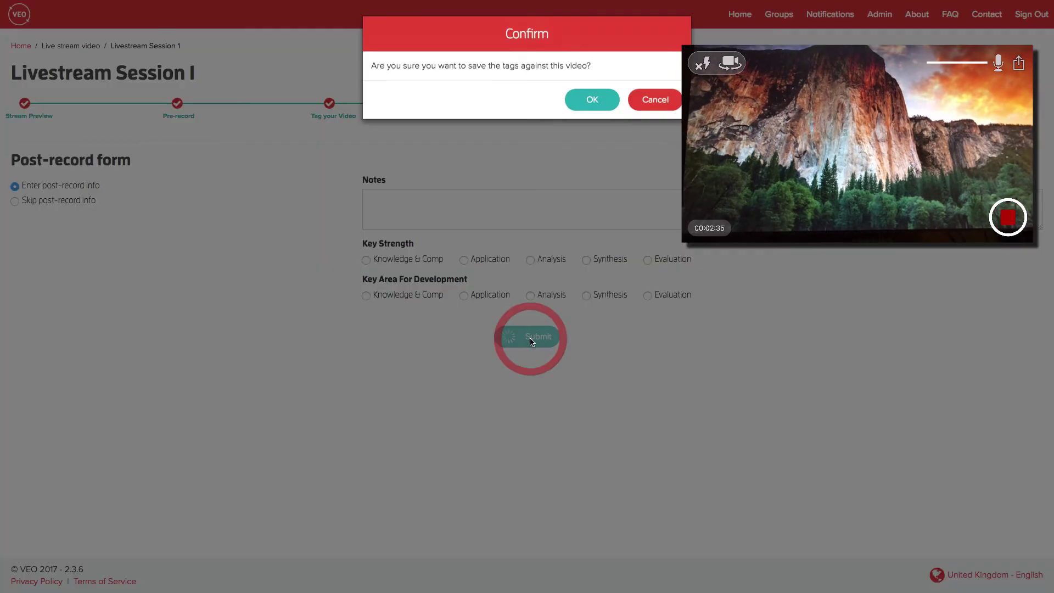
pyautogui.click(601, 102)
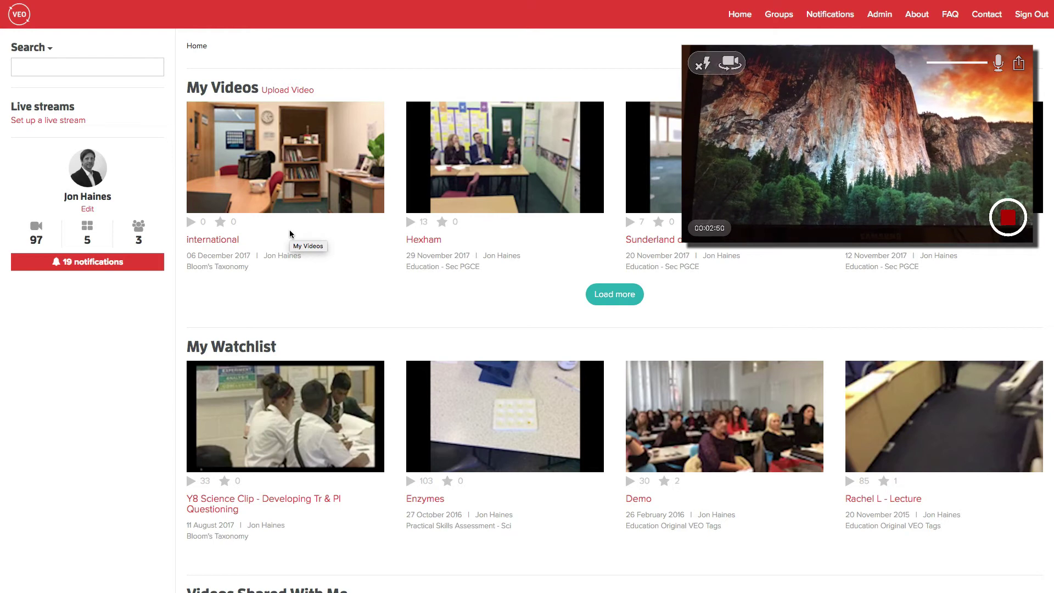
# Reload Home so Livestream Session 1 heads My Videos, bringing the count to 98.
pyautogui.scroll(-4, 290, 234)
pyautogui.scroll(3, 291, 235)
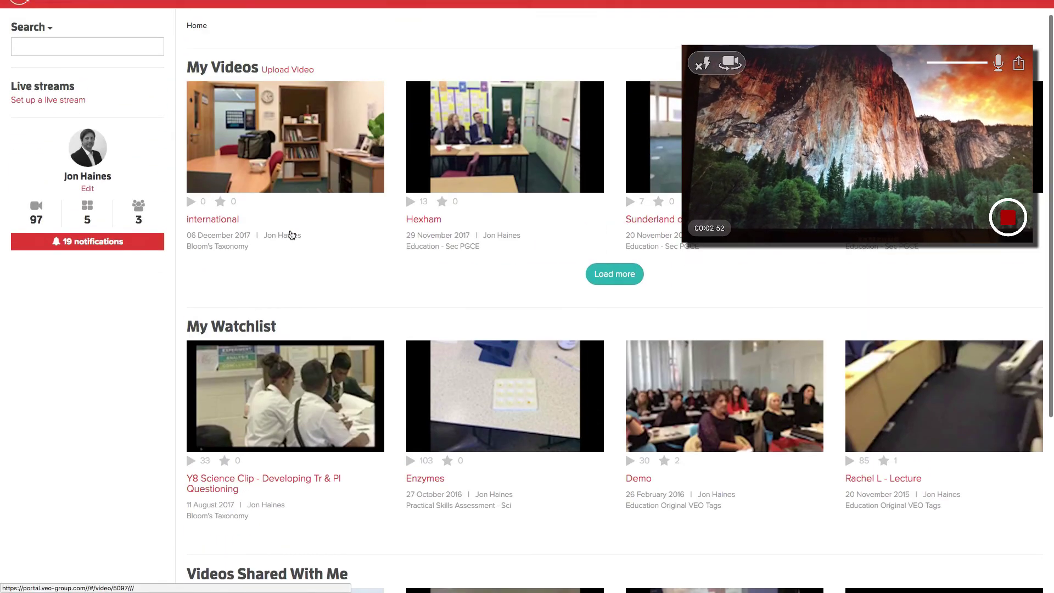
pyautogui.scroll(-5, 291, 235)
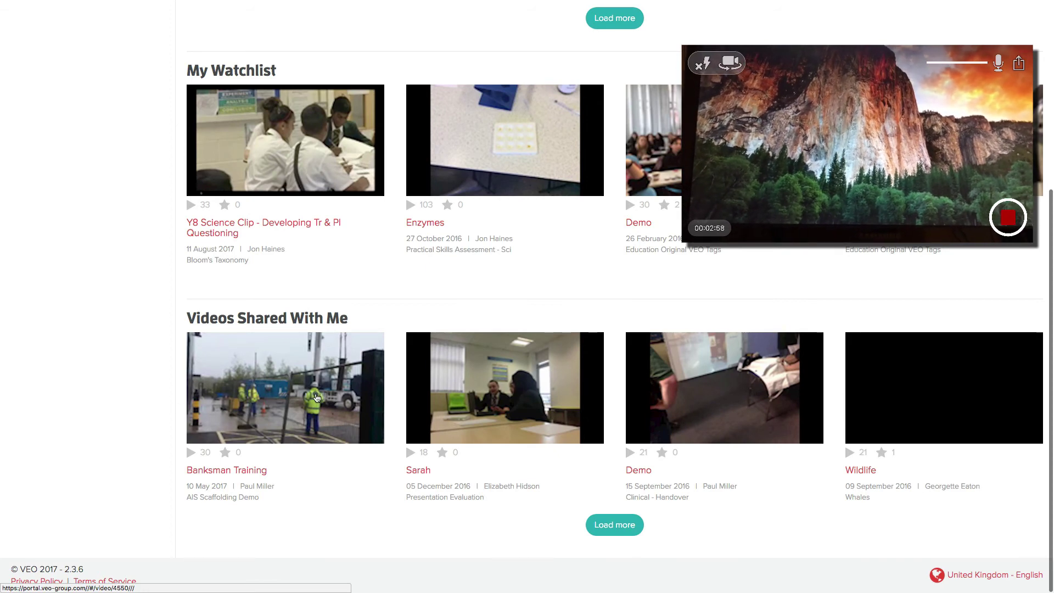
pyautogui.press('super+r')
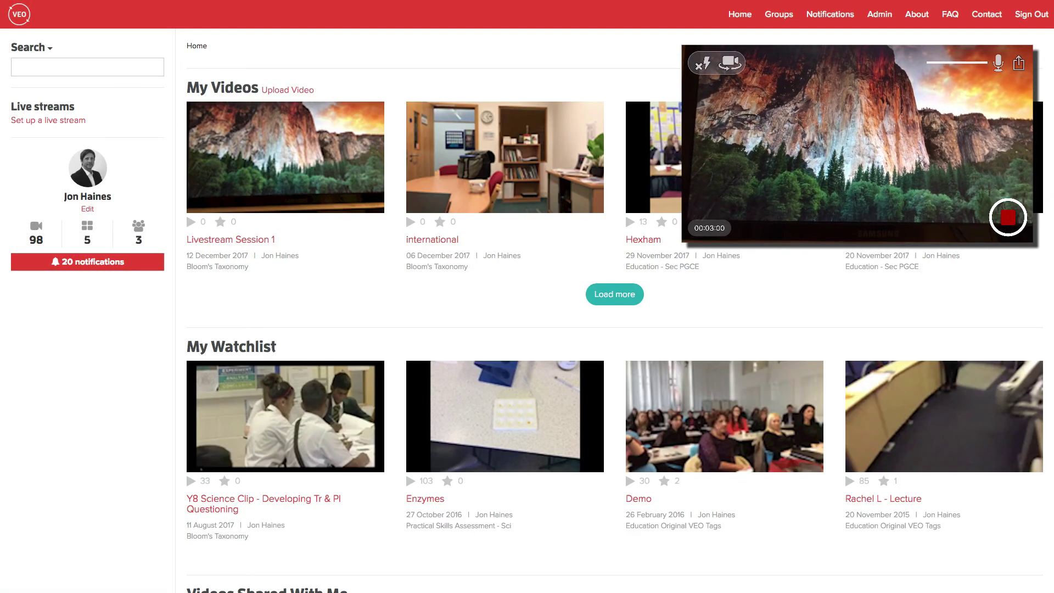